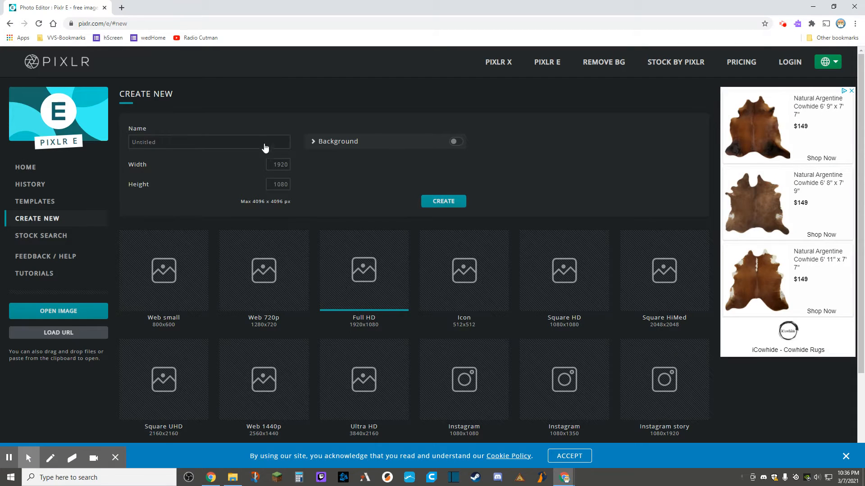
# Create a new blank Full HD image of 1920 x 1080 px.
pyautogui.click(444, 203)
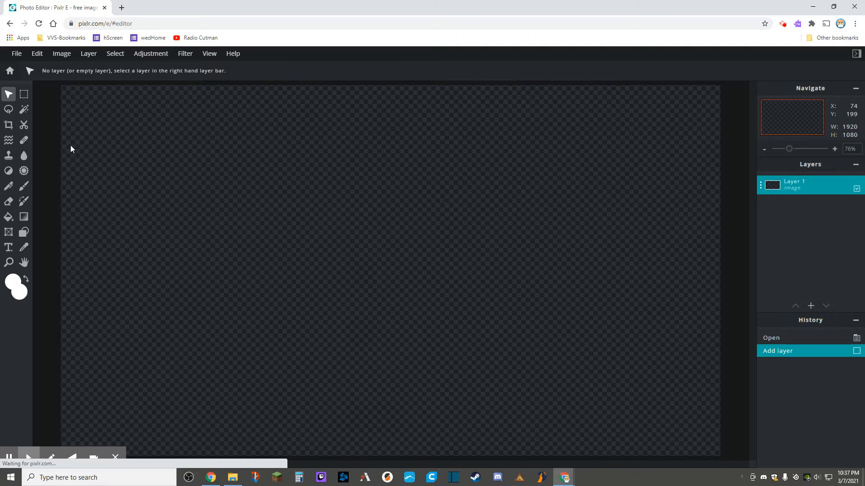
pyautogui.click(24, 130)
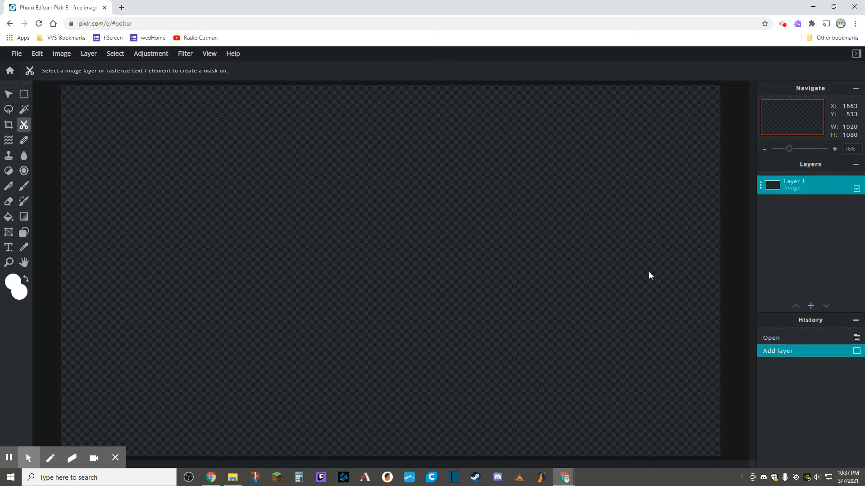
# Add the white-background dinosaur picture 91tA27bTv2L._AC_SL1500_ from Downloads as a new image layer.
pyautogui.moveTo(810, 306)
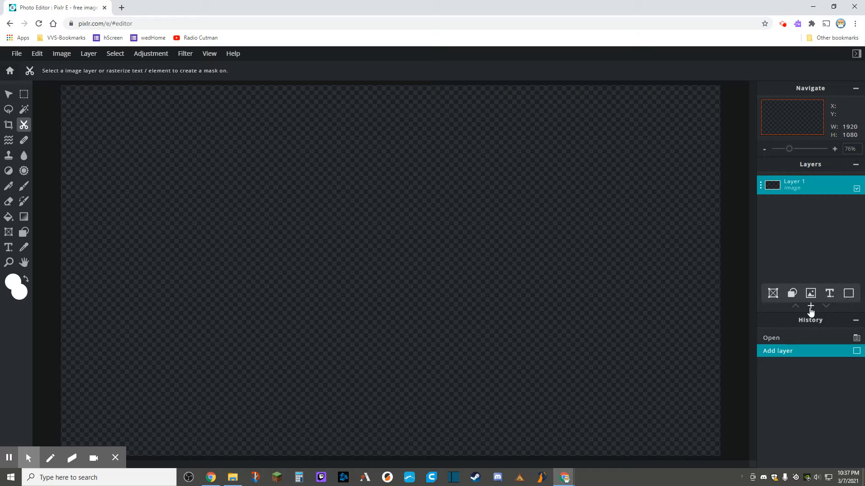
pyautogui.click(810, 307)
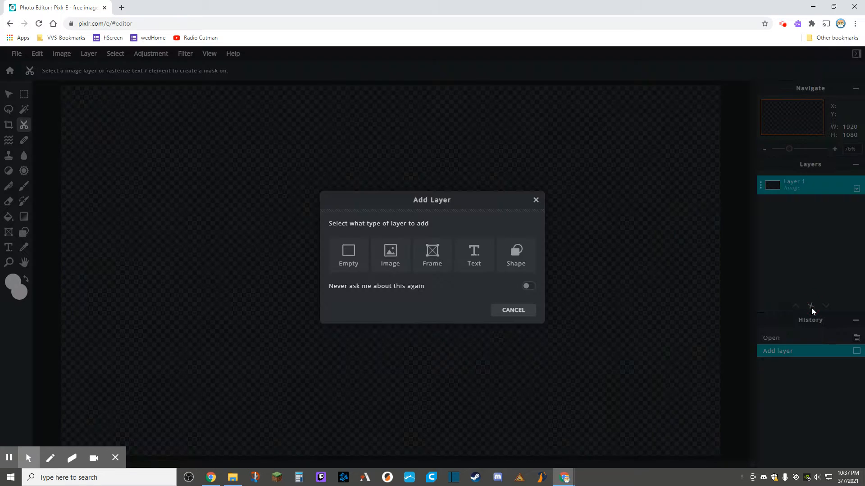
pyautogui.click(390, 260)
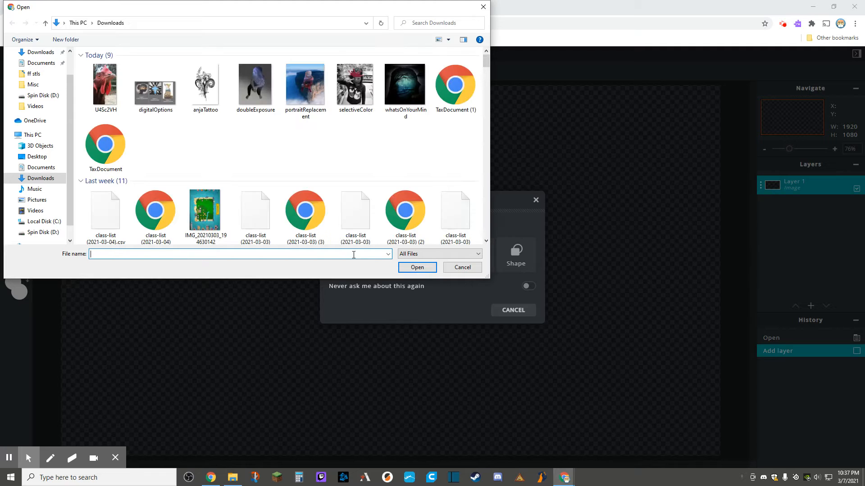
pyautogui.moveTo(486, 61); pyautogui.dragTo(486, 236)
pyautogui.scroll(-2, 315, 200)
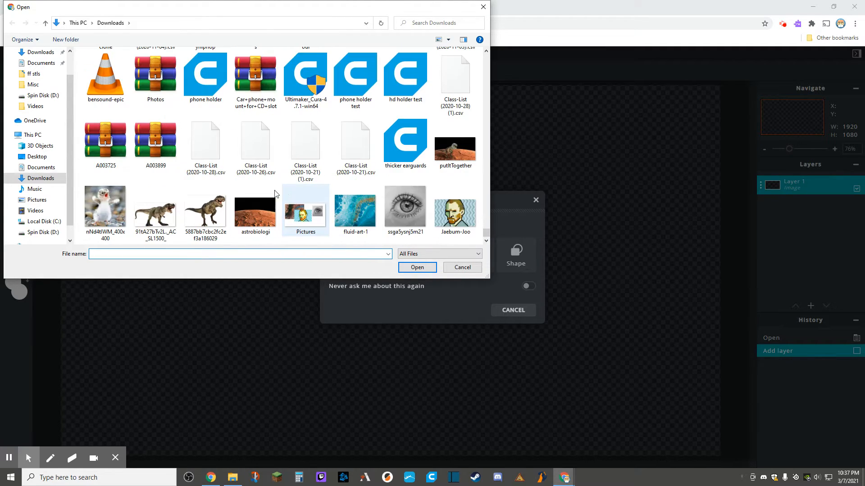
pyautogui.click(155, 211)
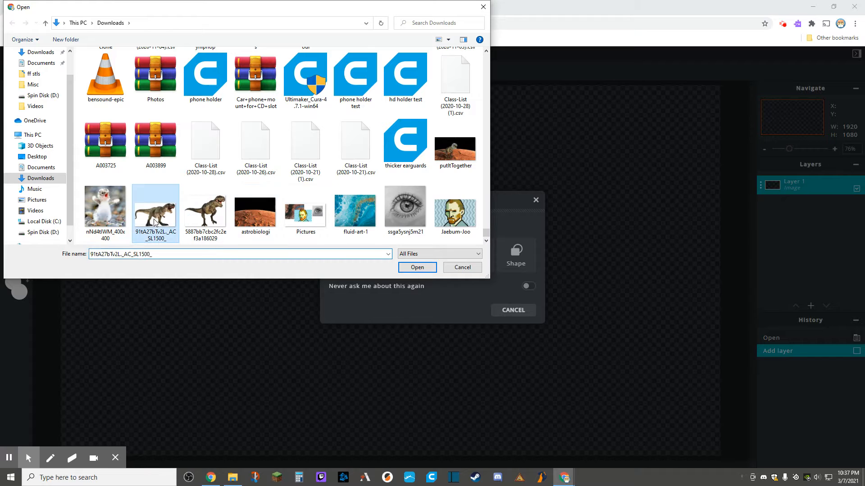
pyautogui.click(417, 268)
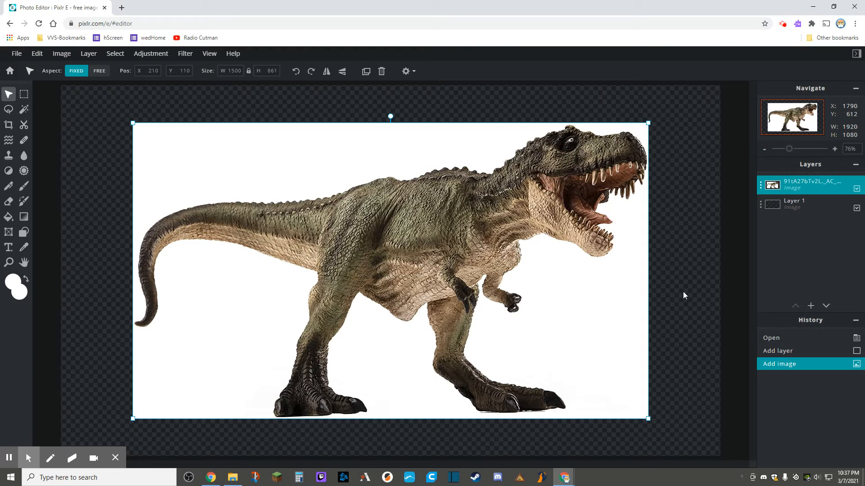
# Move the dinosaur image on the canvas to about X 238, Y 99.
pyautogui.click(688, 297)
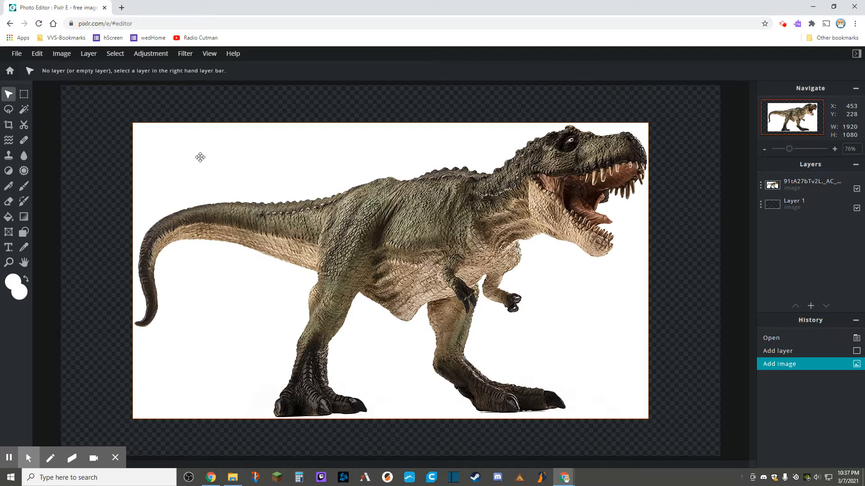
pyautogui.moveTo(259, 157); pyautogui.dragTo(279, 155)
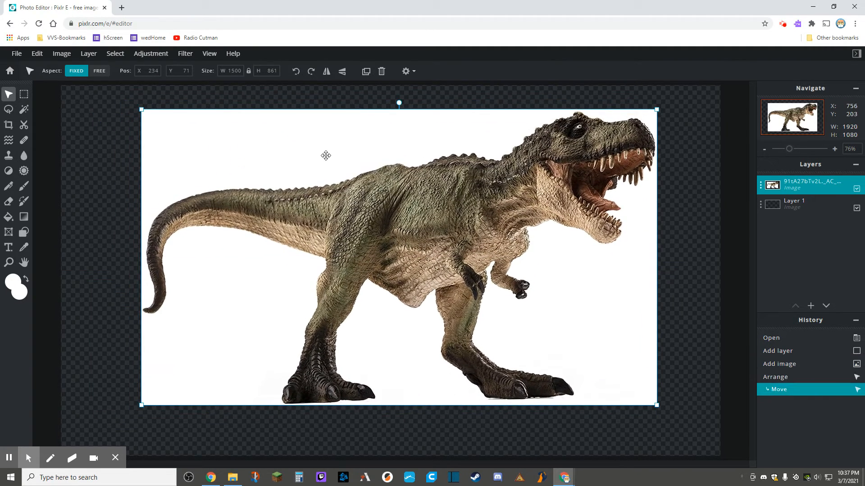
pyautogui.moveTo(481, 231); pyautogui.dragTo(482, 239)
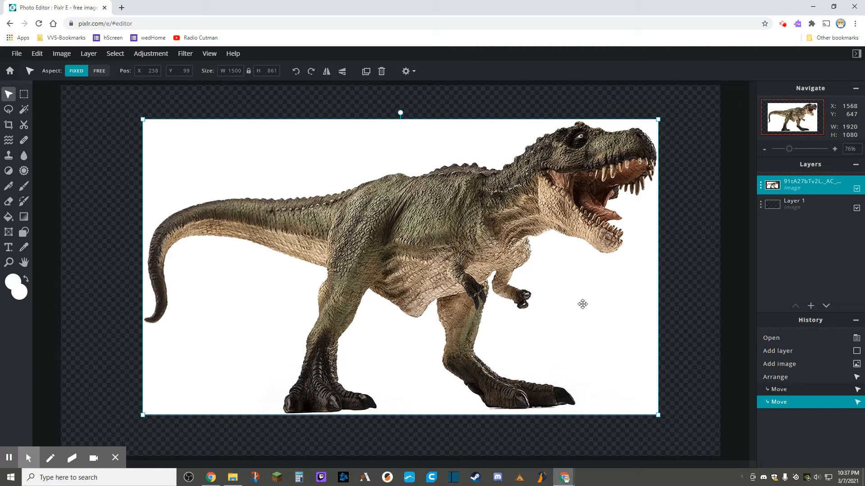
# Cut out the white background around the dinosaur with the Magic mask, without feathering.
pyautogui.click(24, 126)
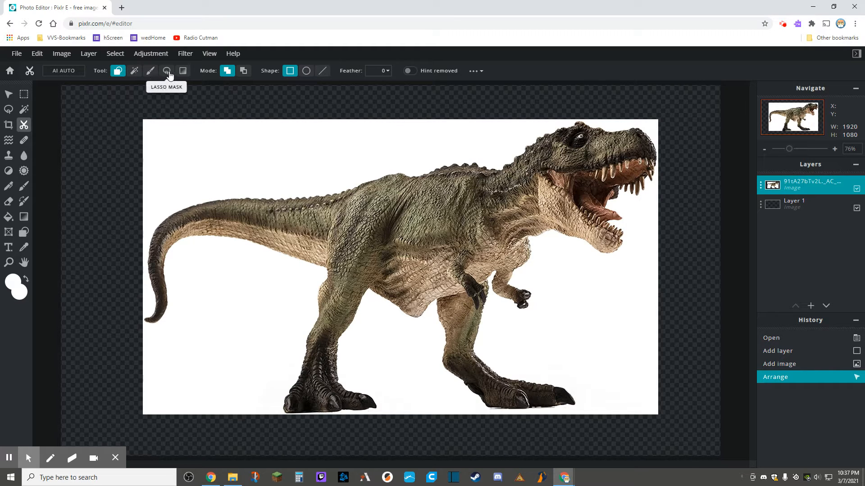
pyautogui.click(133, 72)
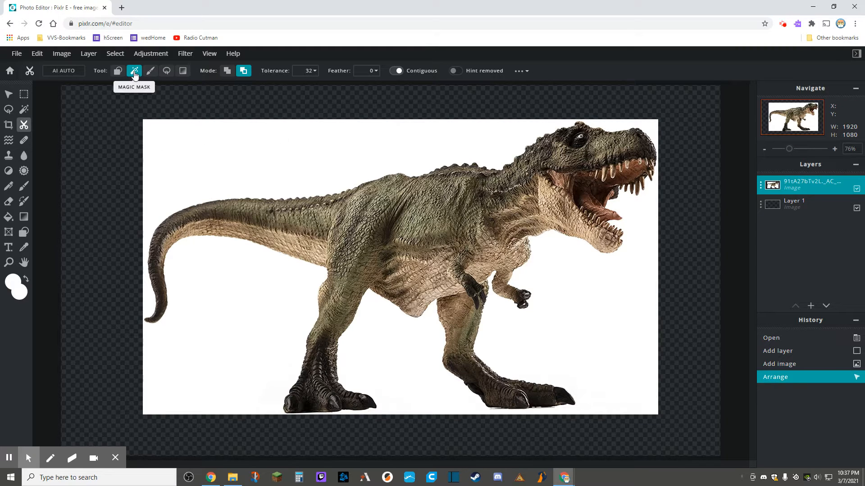
pyautogui.click(267, 168)
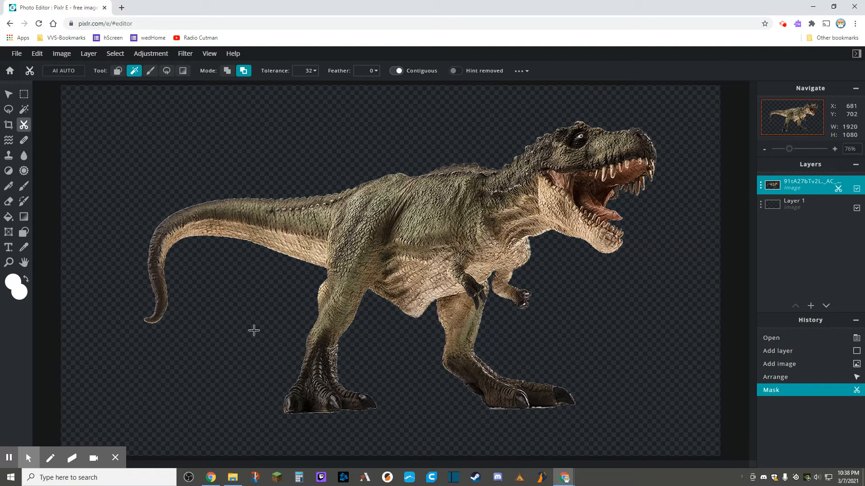
# Shift the dinosaur cutout to about X 226, Y 90 and inspect the cut edge along its back up close.
pyautogui.click(8, 94)
pyautogui.moveTo(455, 282)
pyautogui.mouseDown()
pyautogui.moveTo(405, 278)
pyautogui.moveTo(481, 283)
pyautogui.moveTo(443, 281)
pyautogui.moveTo(452, 280)
pyautogui.mouseUp()
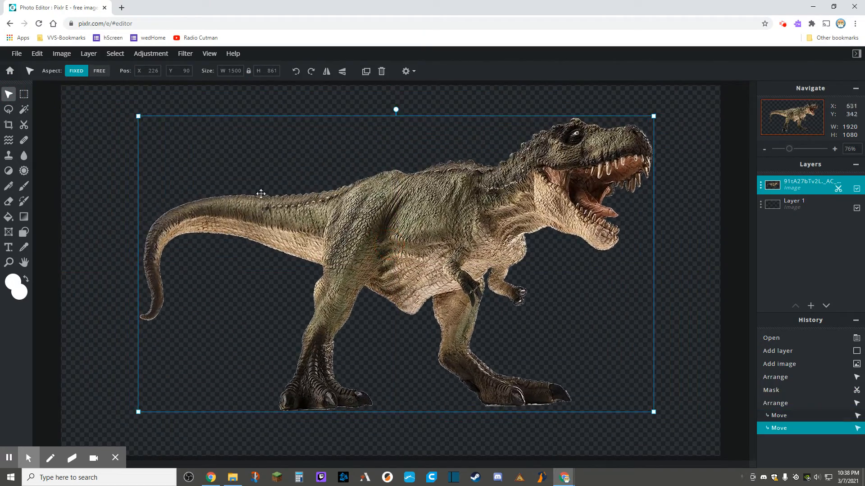
pyautogui.scroll(10, 265, 193)
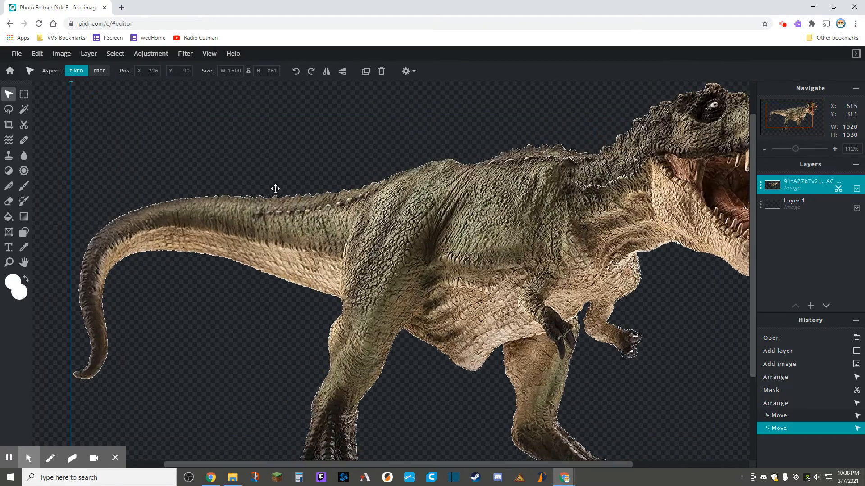
pyautogui.scroll(5, 317, 200)
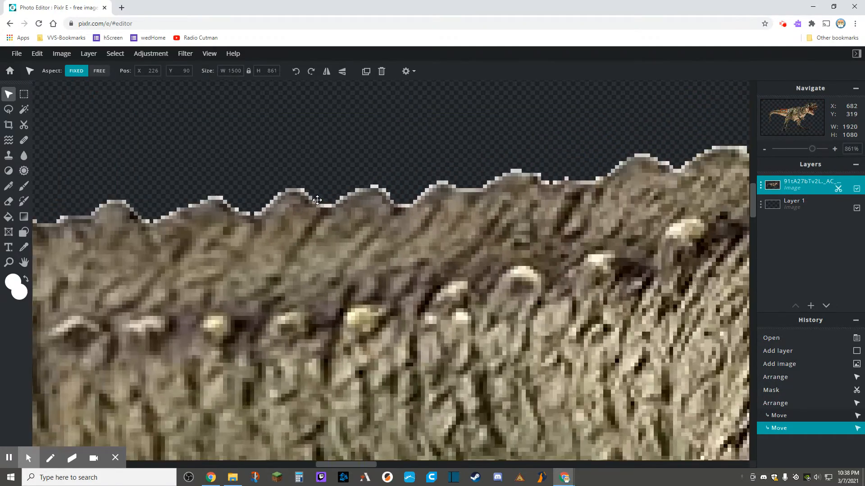
pyautogui.scroll(3, 329, 214)
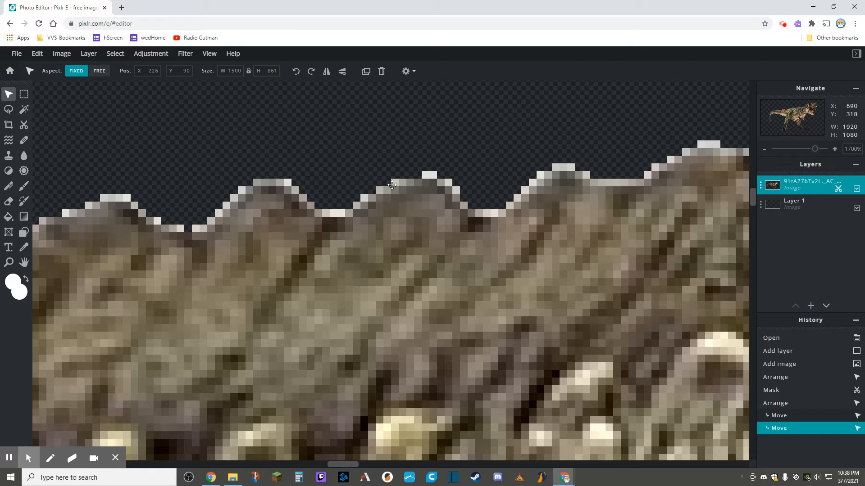
pyautogui.scroll(-10, 456, 192)
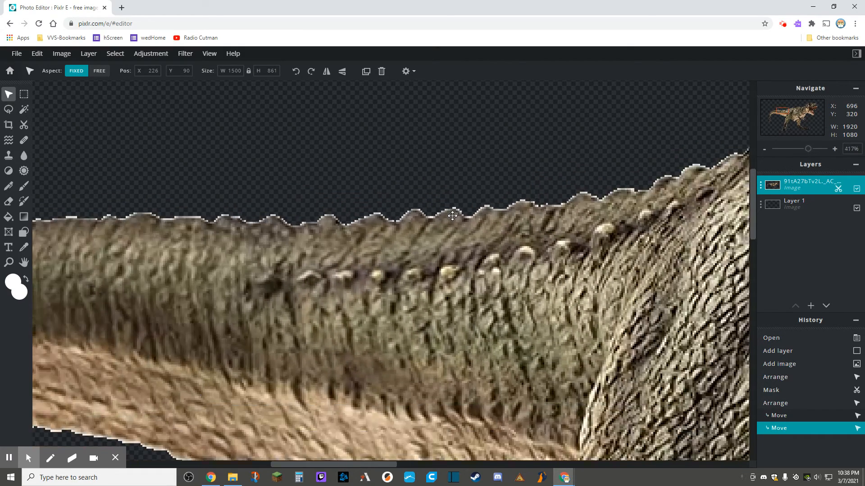
pyautogui.scroll(-5, 452, 216)
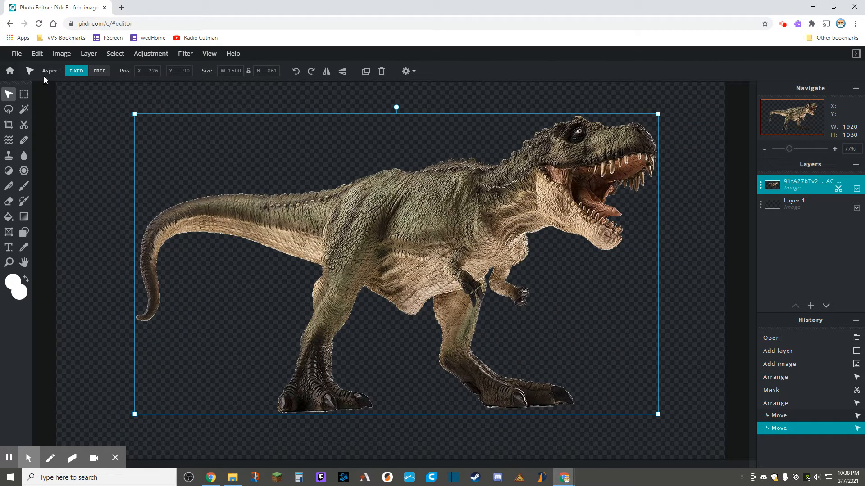
# Undo the recent moves of the dinosaur and its background mask.
pyautogui.click(37, 54)
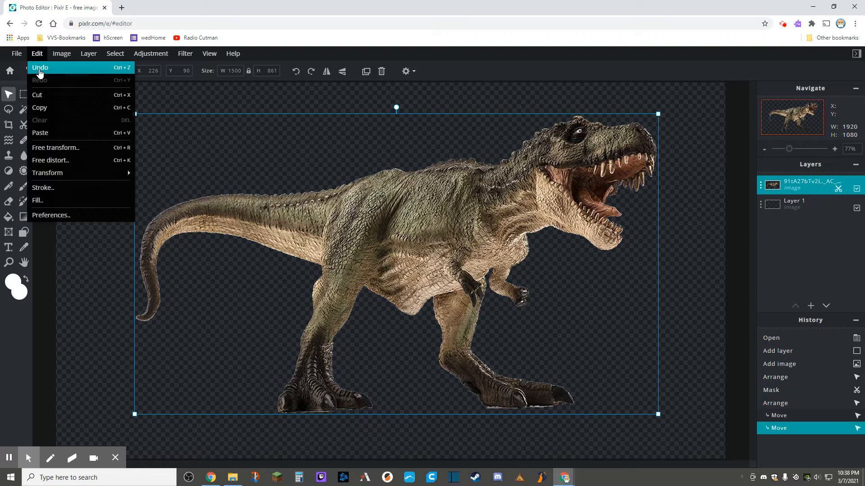
pyautogui.click(40, 68)
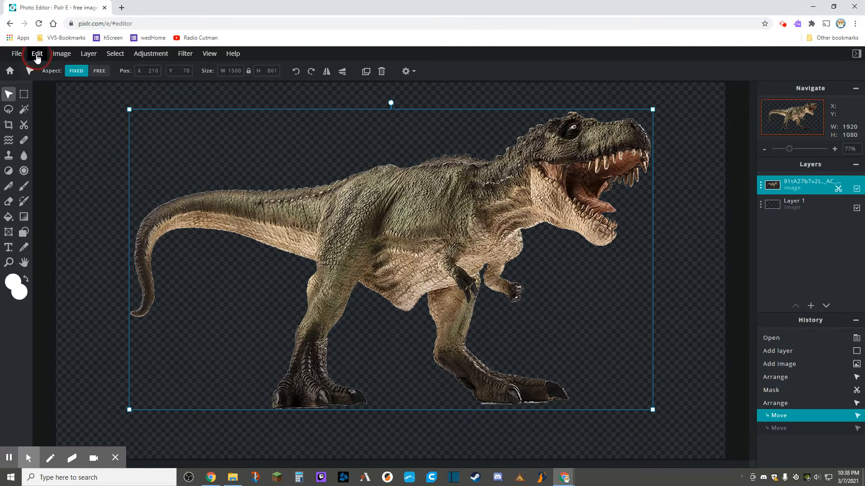
pyautogui.click(37, 54)
pyautogui.click(39, 68)
pyautogui.click(37, 54)
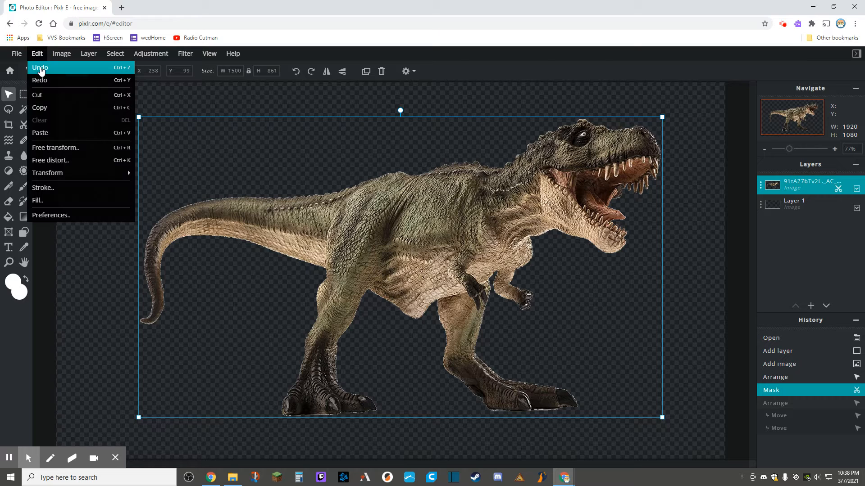
pyautogui.click(45, 71)
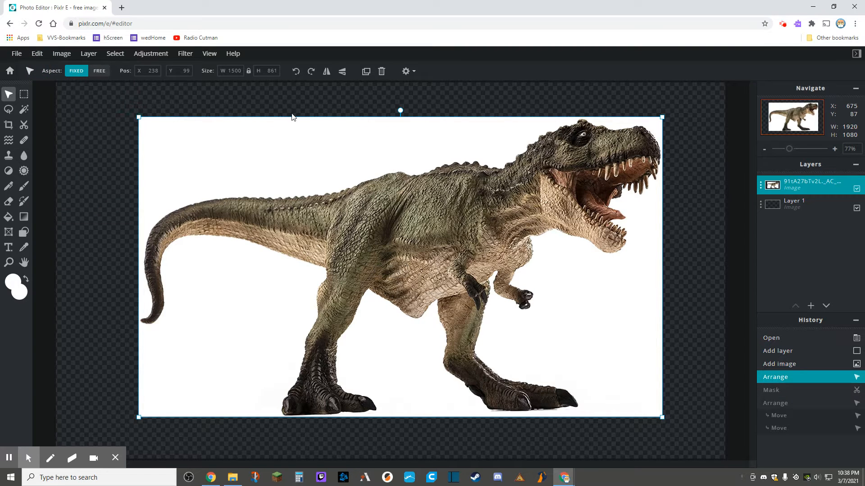
# Cut out the dinosaur's white background with the Magic mask, using a feather of 4.
pyautogui.click(25, 126)
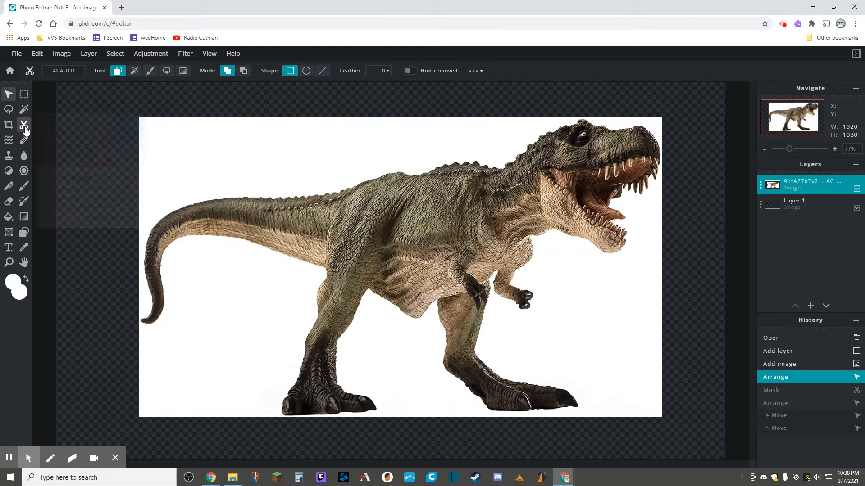
pyautogui.click(133, 71)
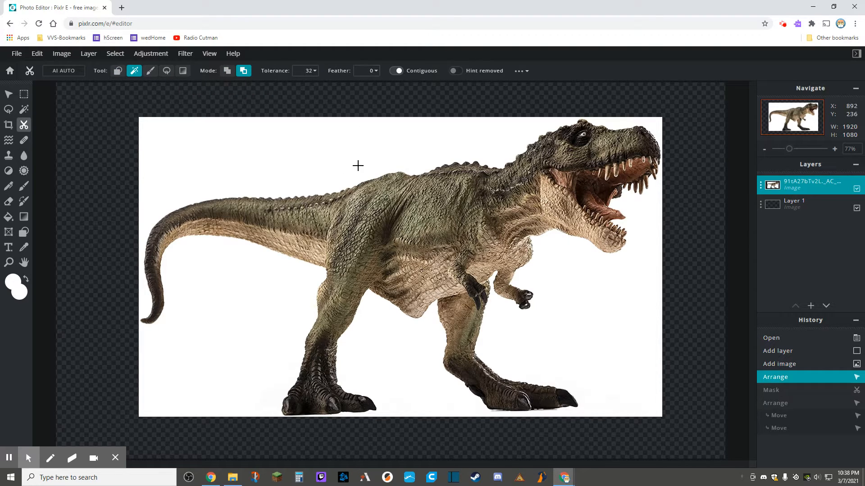
pyautogui.click(376, 72)
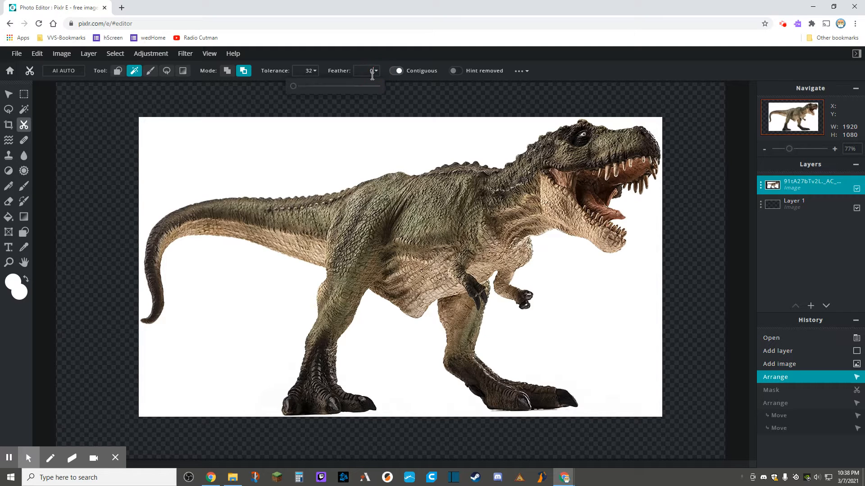
pyautogui.click(293, 89)
pyautogui.moveTo(294, 89); pyautogui.dragTo(297, 92)
pyautogui.click(317, 159)
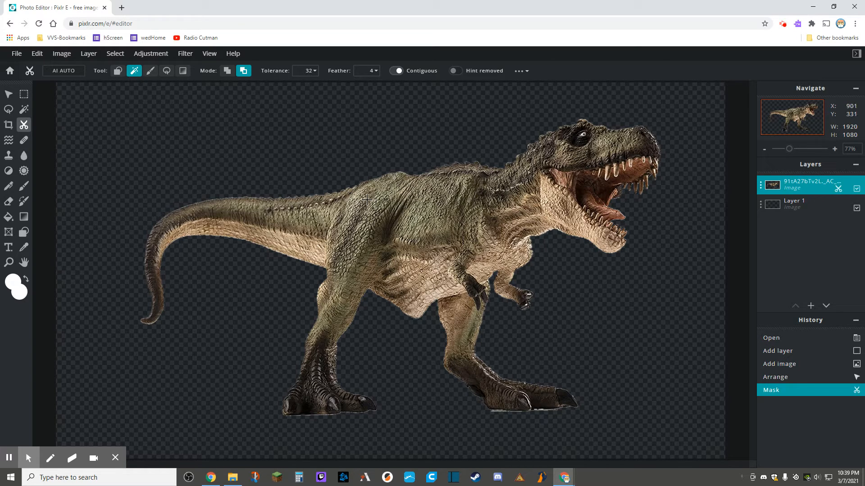
# Add the rooster photo U4Sc2VH from Downloads as a new image layer above the dinosaur.
pyautogui.click(9, 95)
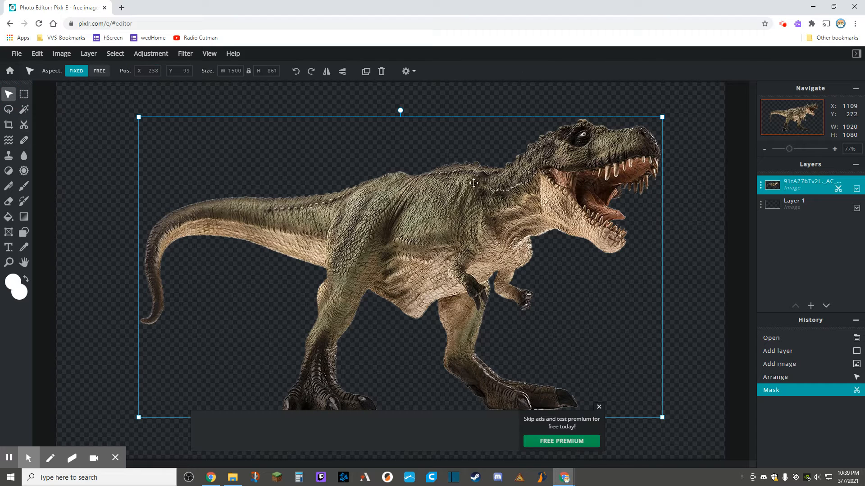
pyautogui.click(600, 408)
pyautogui.click(810, 306)
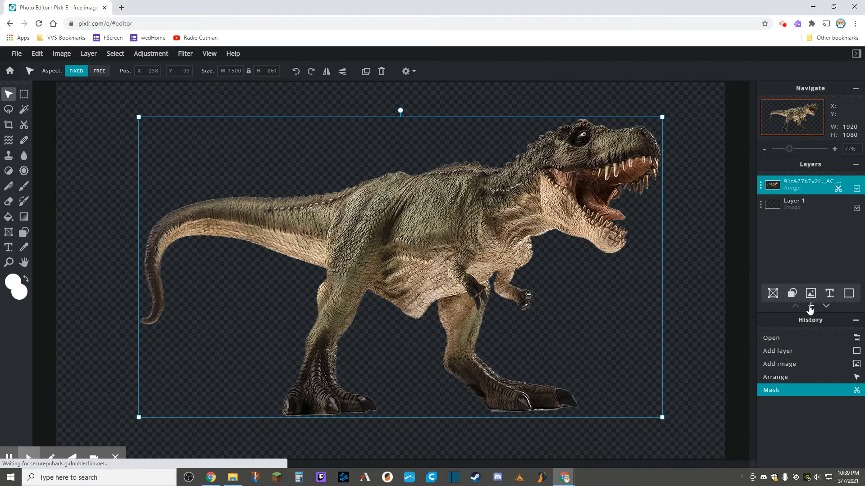
pyautogui.click(811, 308)
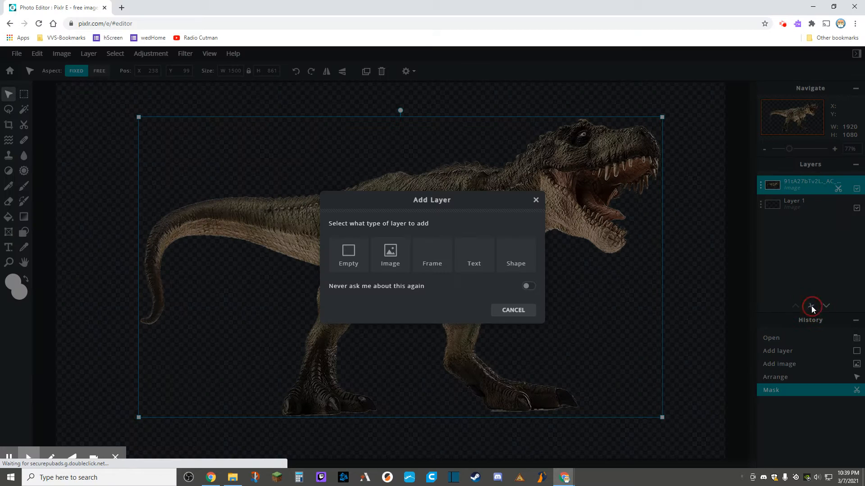
pyautogui.click(390, 261)
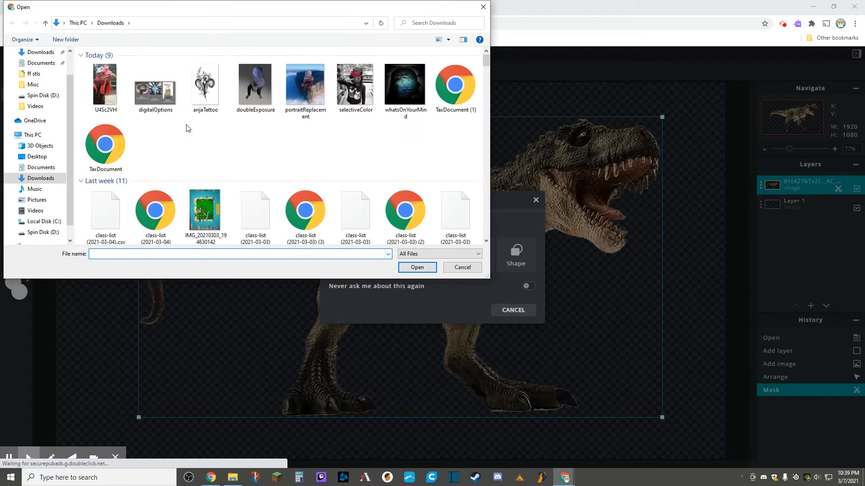
pyautogui.click(109, 94)
pyautogui.click(417, 267)
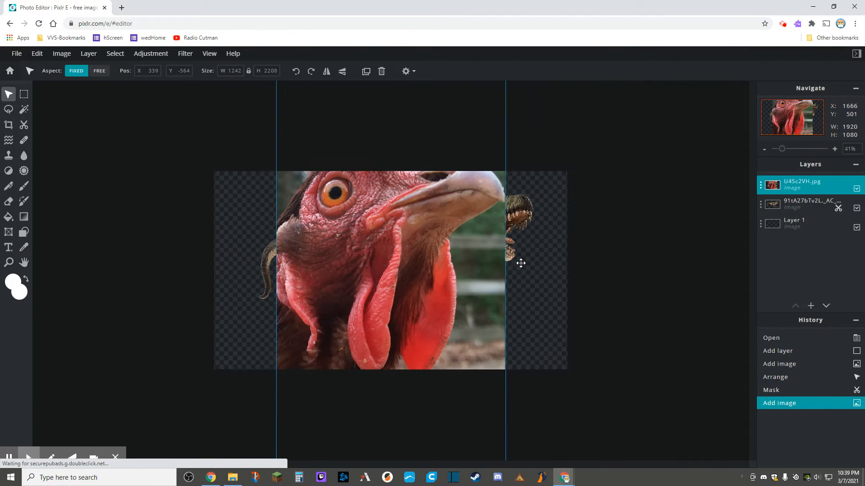
# Scale the rooster photo down proportionally to about 418 x 743 px over the middle of the dinosaur.
pyautogui.moveTo(490, 92); pyautogui.dragTo(419, 211)
pyautogui.moveTo(289, 449); pyautogui.dragTo(352, 338)
pyautogui.scroll(4, 396, 275)
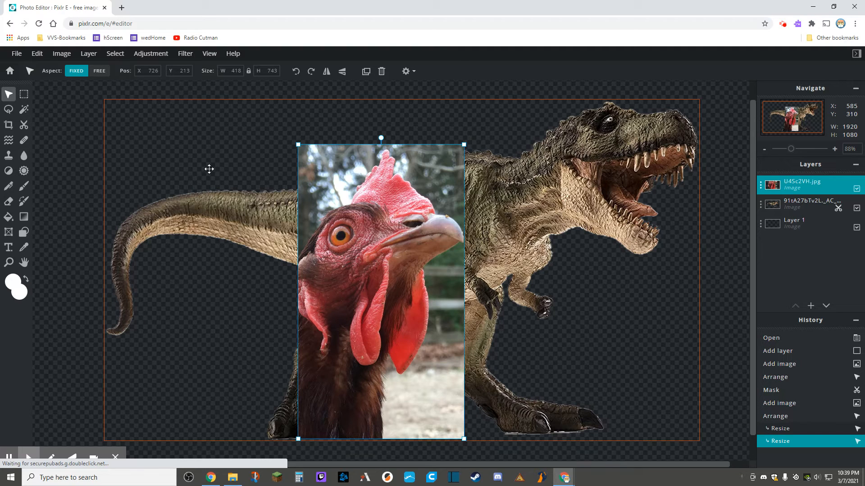
# Try to remove the rooster photo's background with the Magic mask at tolerance 32 and feather 4.
pyautogui.click(24, 109)
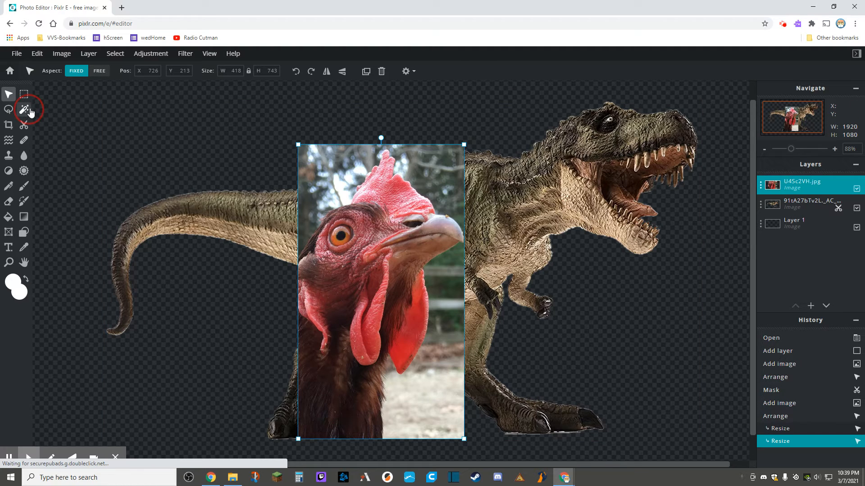
pyautogui.click(24, 125)
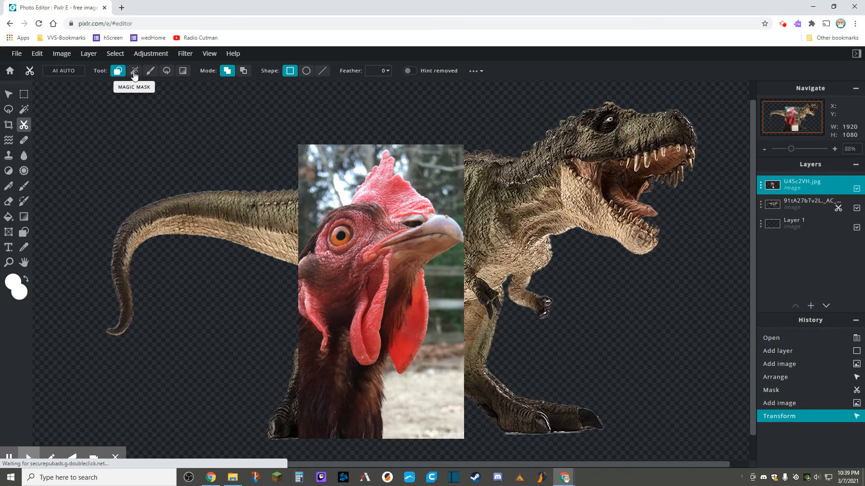
pyautogui.click(134, 72)
pyautogui.click(329, 165)
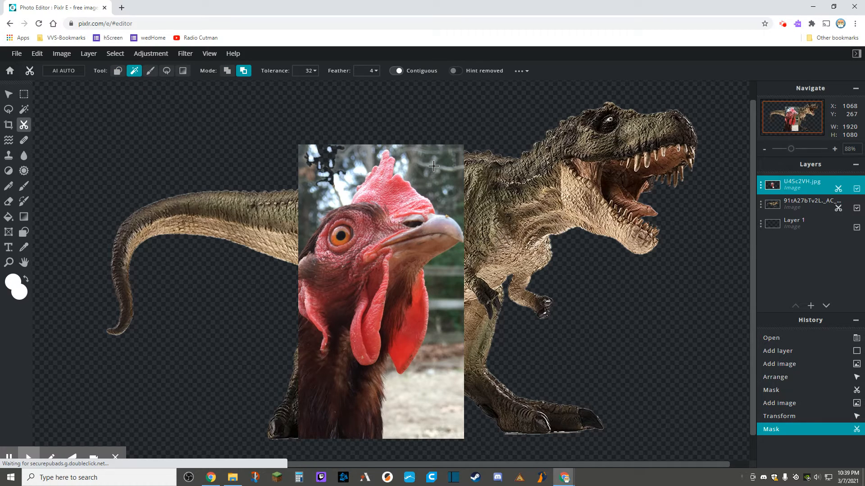
pyautogui.click(508, 275)
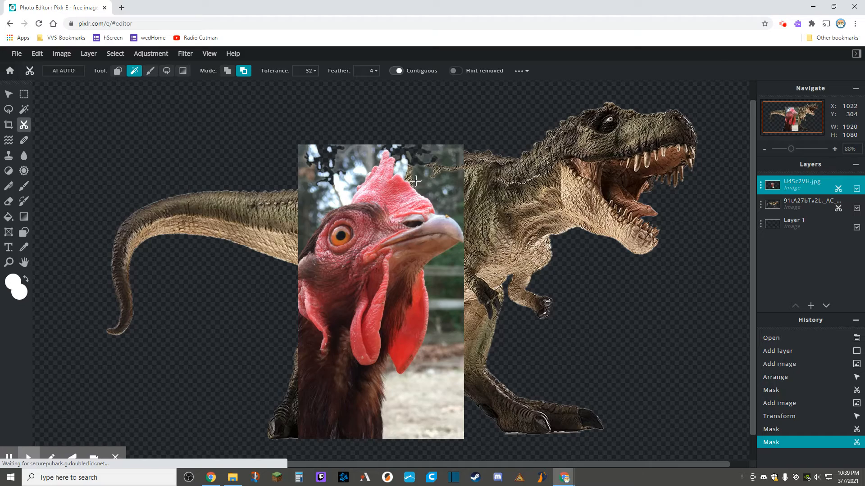
pyautogui.click(450, 283)
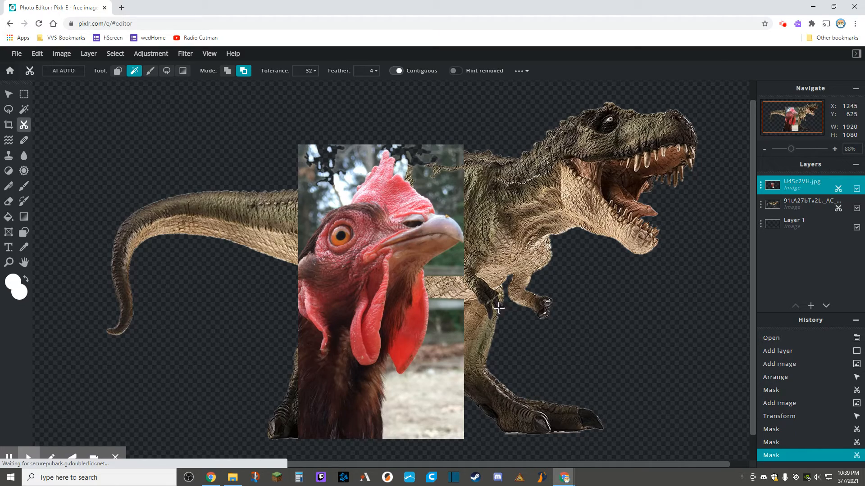
pyautogui.scroll(3, 428, 289)
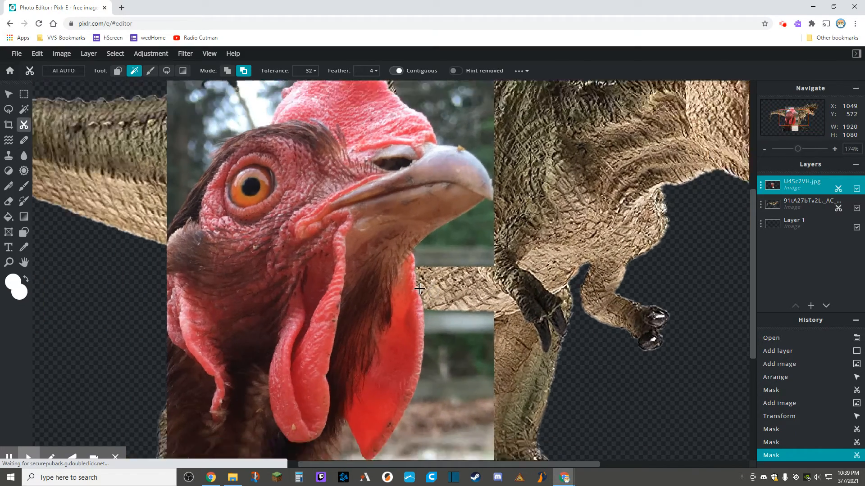
pyautogui.scroll(-3, 420, 289)
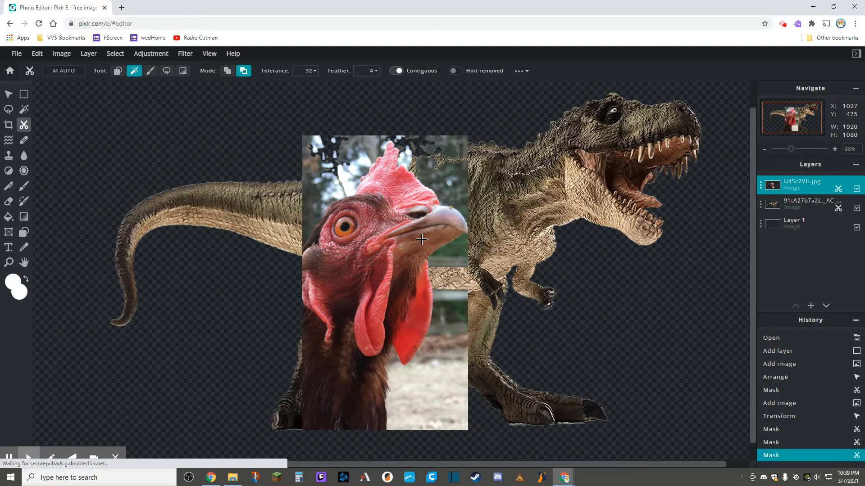
# Undo the three Magic mask removals on the rooster photo.
pyautogui.hotkey('ctrl', 'z')
pyautogui.hotkey('ctrl', 'z')
pyautogui.hotkey('ctrl', 'z')
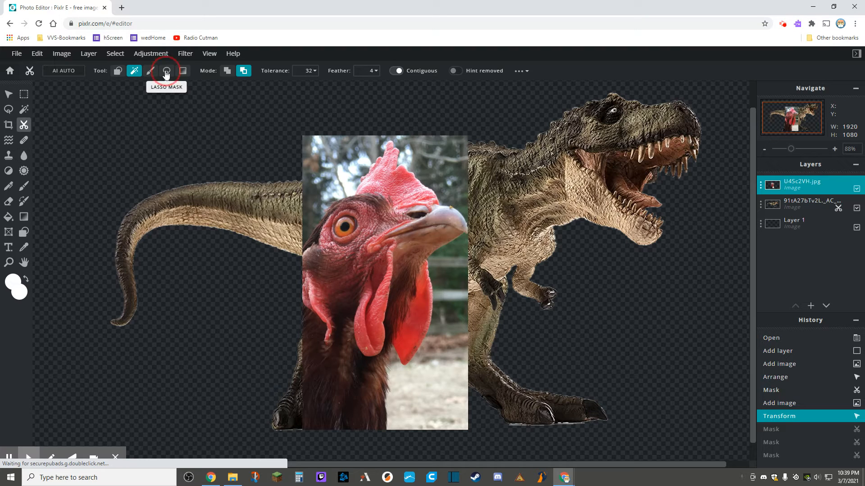
# Switch to the Lasso mask with a feather of 2 for the rooster layer.
pyautogui.click(166, 71)
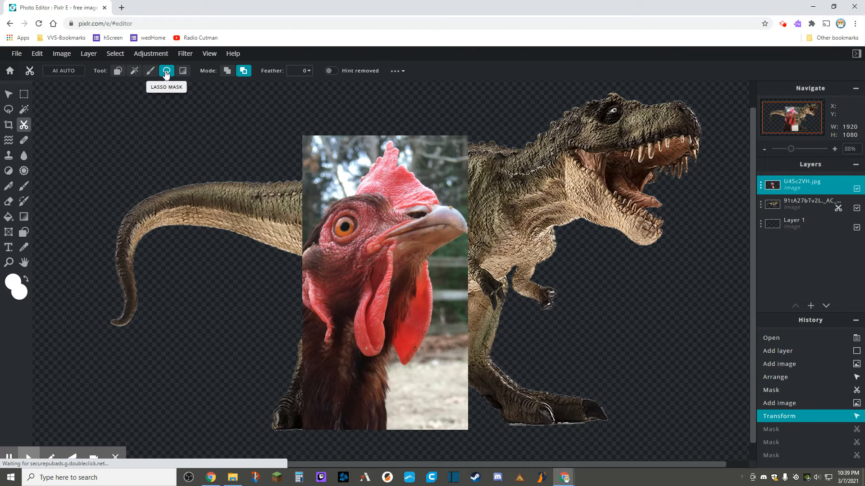
pyautogui.click(308, 71)
pyautogui.moveTo(229, 87); pyautogui.dragTo(229, 88)
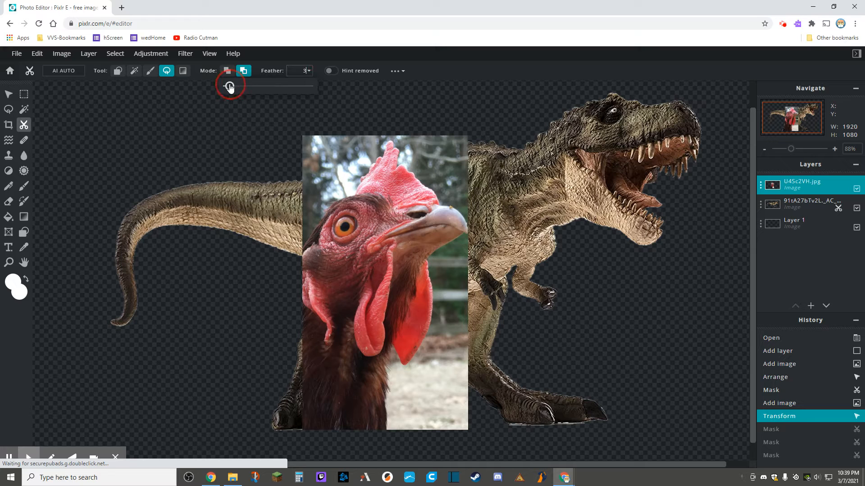
pyautogui.click(264, 54)
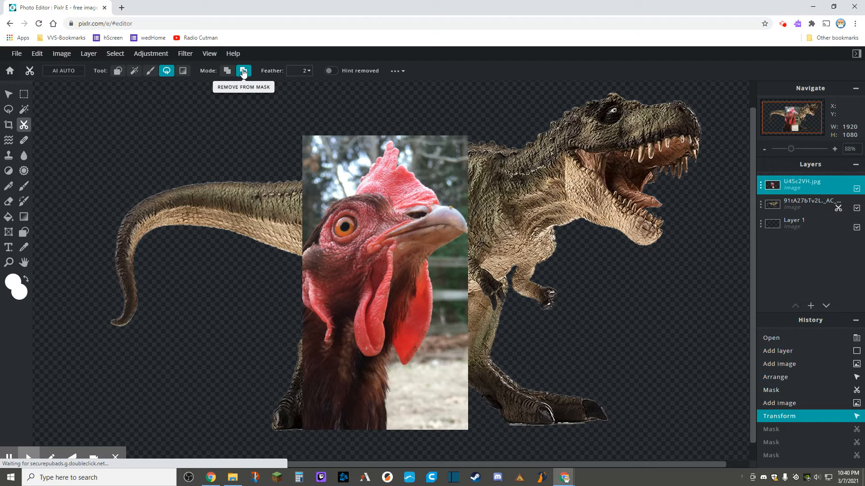
# Demonstrate the lasso modes by removing background behind the rooster's comb and restoring it with Add to mask.
pyautogui.moveTo(351, 117)
pyautogui.mouseDown()
pyautogui.moveTo(336, 178)
pyautogui.moveTo(314, 194)
pyautogui.moveTo(266, 200)
pyautogui.moveTo(235, 174)
pyautogui.moveTo(233, 140)
pyautogui.moveTo(250, 117)
pyautogui.moveTo(285, 107)
pyautogui.moveTo(354, 119)
pyautogui.mouseUp()
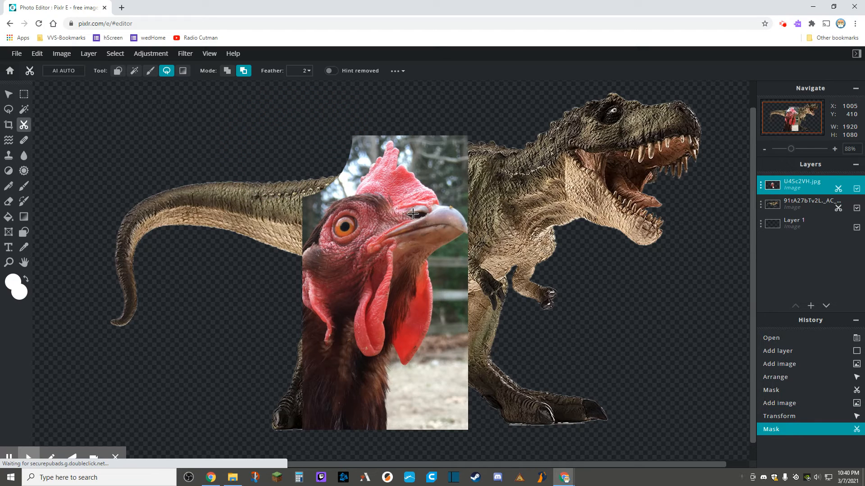
pyautogui.click(227, 70)
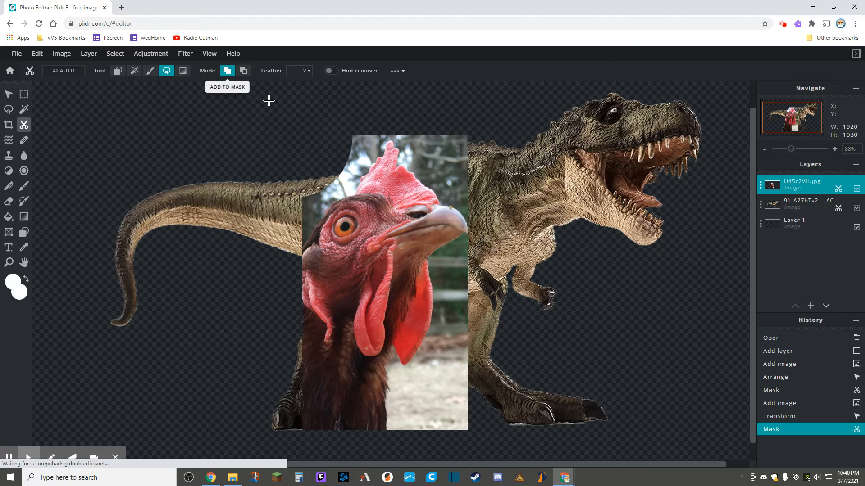
pyautogui.moveTo(334, 110); pyautogui.dragTo(301, 136)
pyautogui.moveTo(312, 172)
pyautogui.mouseDown()
pyautogui.moveTo(370, 175)
pyautogui.moveTo(365, 111)
pyautogui.moveTo(324, 108)
pyautogui.moveTo(346, 143)
pyautogui.mouseUp()
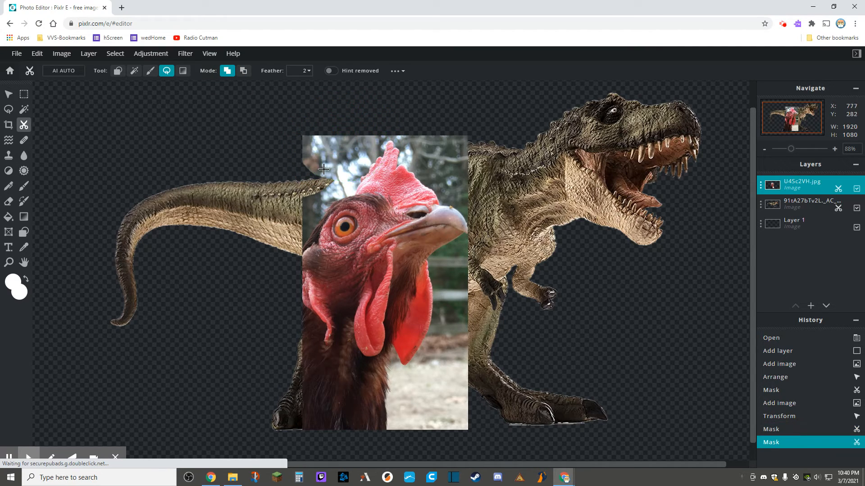
pyautogui.moveTo(272, 151)
pyautogui.mouseDown()
pyautogui.moveTo(308, 142)
pyautogui.moveTo(362, 175)
pyautogui.moveTo(350, 207)
pyautogui.moveTo(292, 229)
pyautogui.moveTo(264, 201)
pyautogui.moveTo(263, 148)
pyautogui.moveTo(287, 141)
pyautogui.mouseUp()
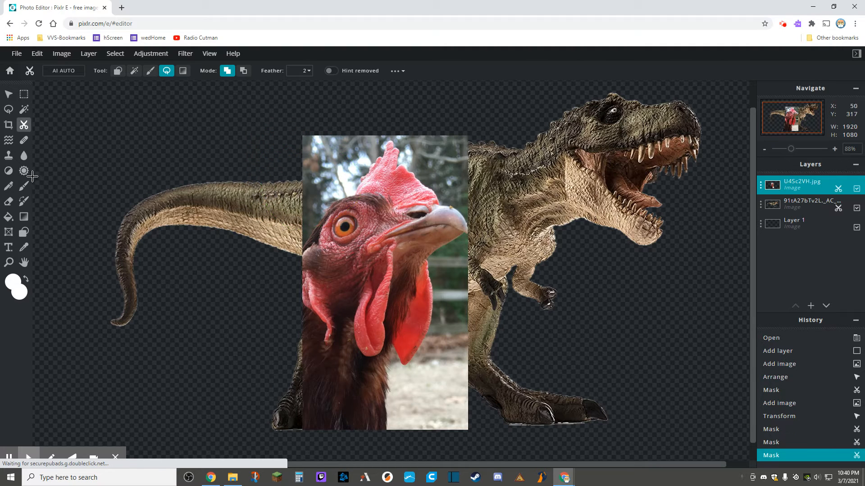
pyautogui.click(244, 71)
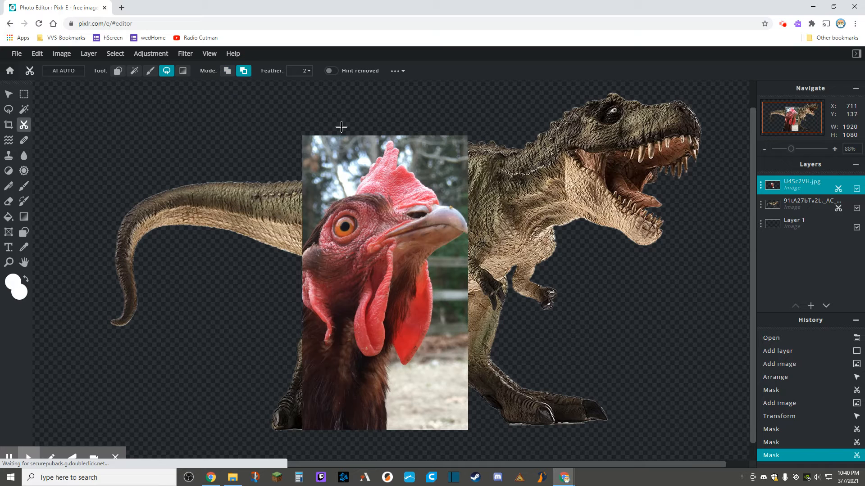
pyautogui.moveTo(372, 158)
pyautogui.mouseDown()
pyautogui.moveTo(262, 193)
pyautogui.moveTo(347, 116)
pyautogui.moveTo(342, 125)
pyautogui.moveTo(355, 101)
pyautogui.moveTo(388, 153)
pyautogui.moveTo(335, 224)
pyautogui.moveTo(270, 223)
pyautogui.moveTo(301, 113)
pyautogui.moveTo(341, 97)
pyautogui.mouseUp()
pyautogui.click(227, 71)
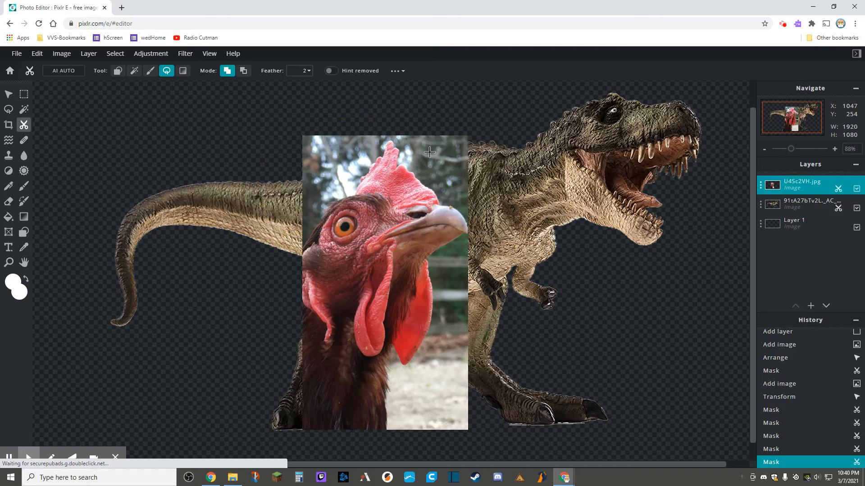
# Remove the background above the rooster's beak with the Lasso mask, following the beak and the lower front of the comb.
pyautogui.scroll(6, 438, 213)
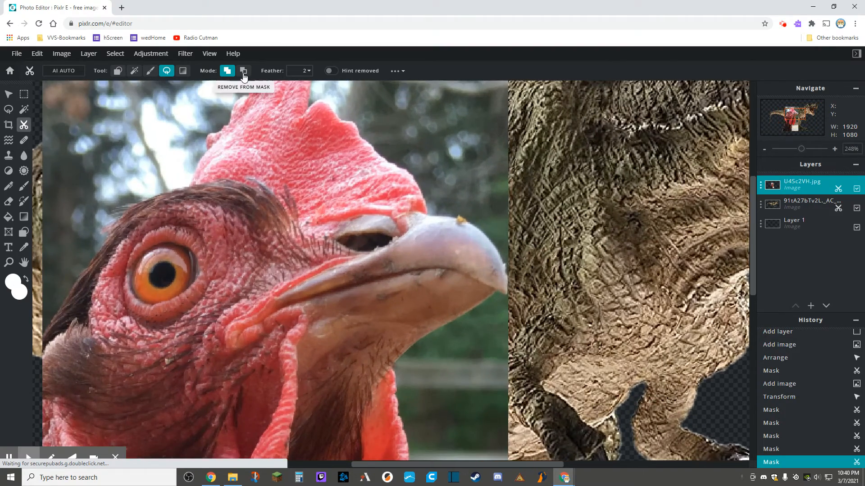
pyautogui.click(244, 71)
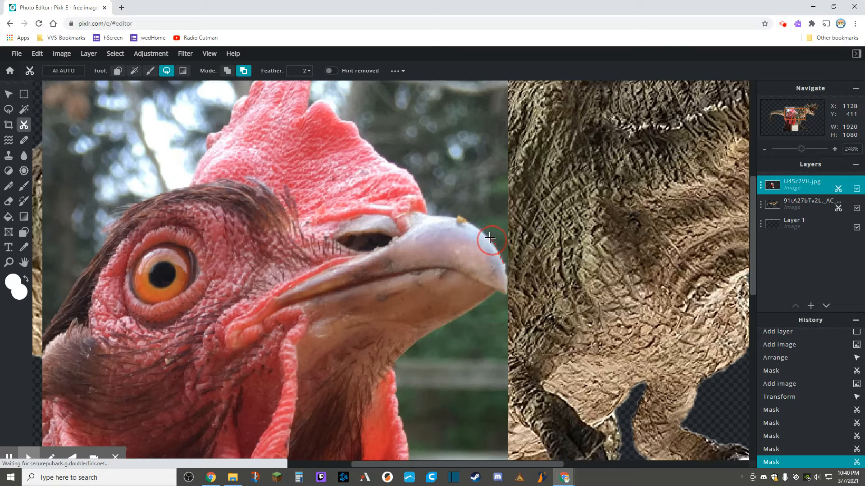
pyautogui.moveTo(490, 238)
pyautogui.mouseDown()
pyautogui.moveTo(458, 217)
pyautogui.moveTo(427, 217)
pyautogui.moveTo(415, 183)
pyautogui.mouseUp()
pyautogui.moveTo(506, 262); pyautogui.dragTo(507, 261)
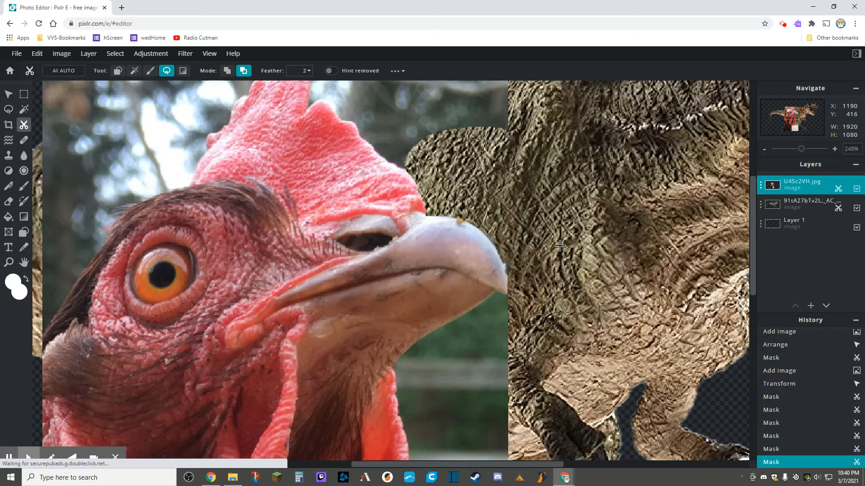
# Hide the dinosaur layer and lasso away the background along the front edge of the rooster's comb.
pyautogui.click(856, 208)
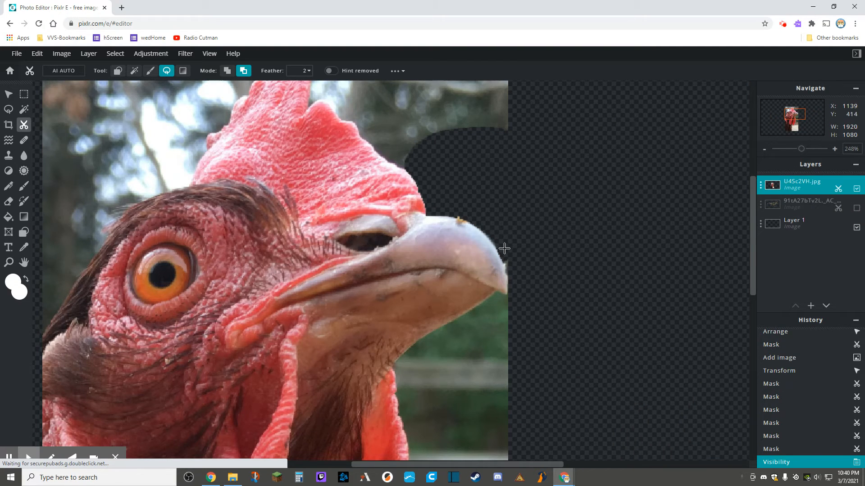
pyautogui.scroll(-5, 466, 194)
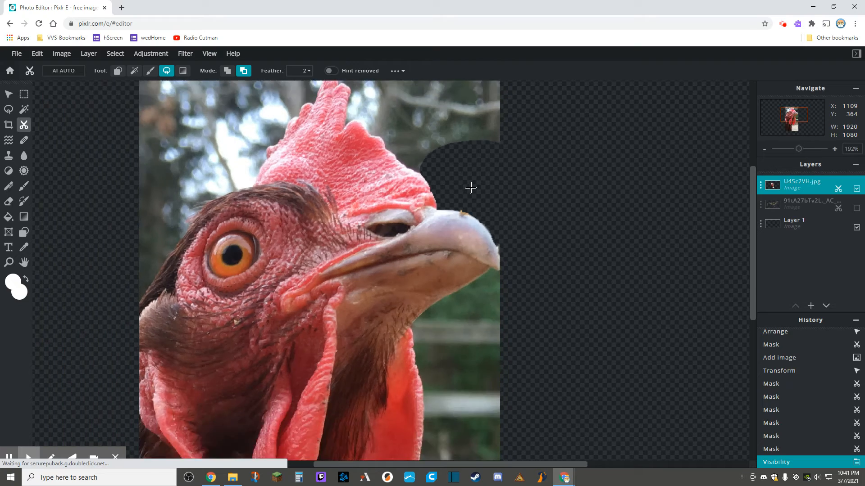
pyautogui.scroll(-2, 466, 186)
pyautogui.scroll(7, 468, 190)
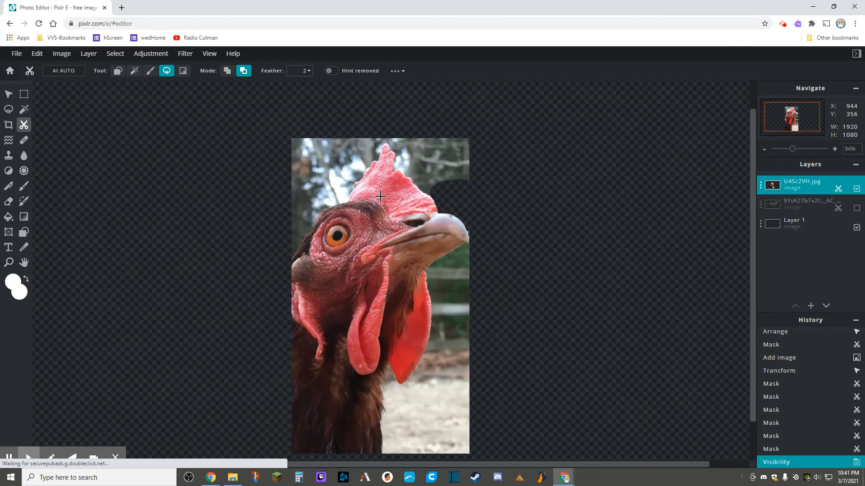
pyautogui.scroll(3, 473, 195)
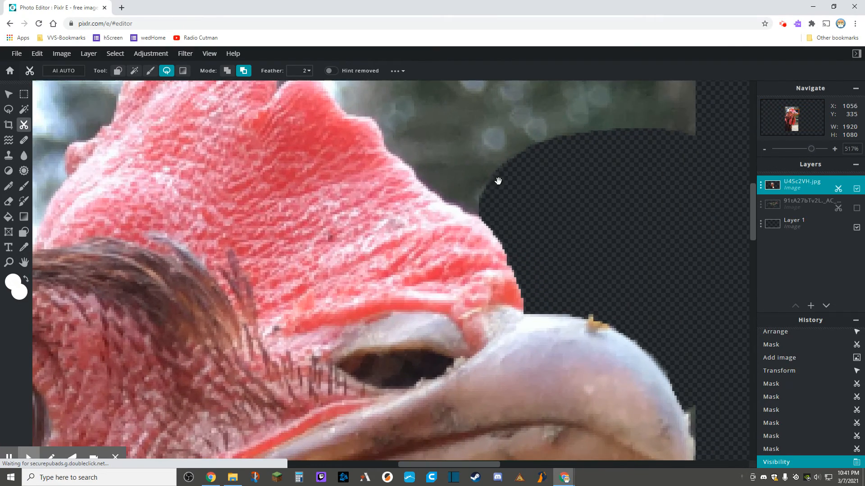
pyautogui.moveTo(498, 180); pyautogui.dragTo(518, 239)
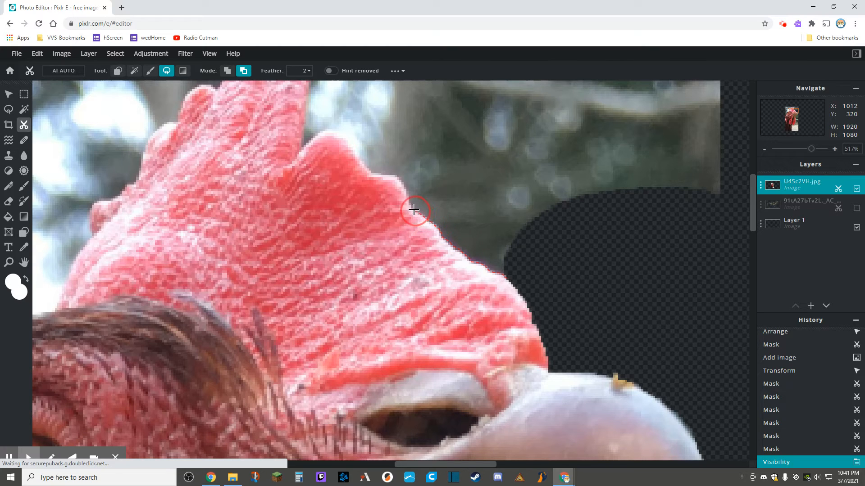
pyautogui.moveTo(401, 193); pyautogui.dragTo(419, 157)
pyautogui.moveTo(645, 189)
pyautogui.mouseDown()
pyautogui.moveTo(634, 237)
pyautogui.moveTo(513, 274)
pyautogui.mouseUp()
pyautogui.moveTo(452, 156); pyautogui.dragTo(580, 316)
pyautogui.moveTo(530, 345)
pyautogui.mouseDown()
pyautogui.moveTo(496, 330)
pyautogui.moveTo(470, 297)
pyautogui.moveTo(450, 295)
pyautogui.moveTo(431, 308)
pyautogui.moveTo(446, 216)
pyautogui.moveTo(430, 194)
pyautogui.moveTo(410, 199)
pyautogui.moveTo(411, 176)
pyautogui.moveTo(420, 157)
pyautogui.moveTo(453, 142)
pyautogui.moveTo(543, 144)
pyautogui.moveTo(590, 175)
pyautogui.moveTo(631, 247)
pyautogui.moveTo(647, 309)
pyautogui.moveTo(610, 336)
pyautogui.moveTo(545, 346)
pyautogui.mouseUp()
# Lasso away the background around the tip of the comb and down its jagged back edge.
pyautogui.moveTo(431, 154)
pyautogui.mouseDown()
pyautogui.moveTo(527, 232)
pyautogui.moveTo(506, 243)
pyautogui.moveTo(490, 229)
pyautogui.moveTo(472, 238)
pyautogui.moveTo(443, 325)
pyautogui.moveTo(412, 332)
pyautogui.moveTo(395, 363)
pyautogui.moveTo(370, 330)
pyautogui.moveTo(363, 170)
pyautogui.moveTo(523, 173)
pyautogui.moveTo(521, 245)
pyautogui.moveTo(540, 236)
pyautogui.mouseUp()
pyautogui.moveTo(398, 311); pyautogui.dragTo(535, 157)
pyautogui.moveTo(541, 187)
pyautogui.mouseDown()
pyautogui.moveTo(520, 194)
pyautogui.moveTo(498, 250)
pyautogui.moveTo(461, 268)
pyautogui.moveTo(458, 304)
pyautogui.moveTo(447, 317)
pyautogui.moveTo(405, 309)
pyautogui.moveTo(377, 252)
pyautogui.moveTo(410, 153)
pyautogui.moveTo(461, 120)
pyautogui.moveTo(512, 130)
pyautogui.moveTo(532, 155)
pyautogui.moveTo(583, 187)
pyautogui.mouseUp()
pyautogui.scroll(4, 523, 193)
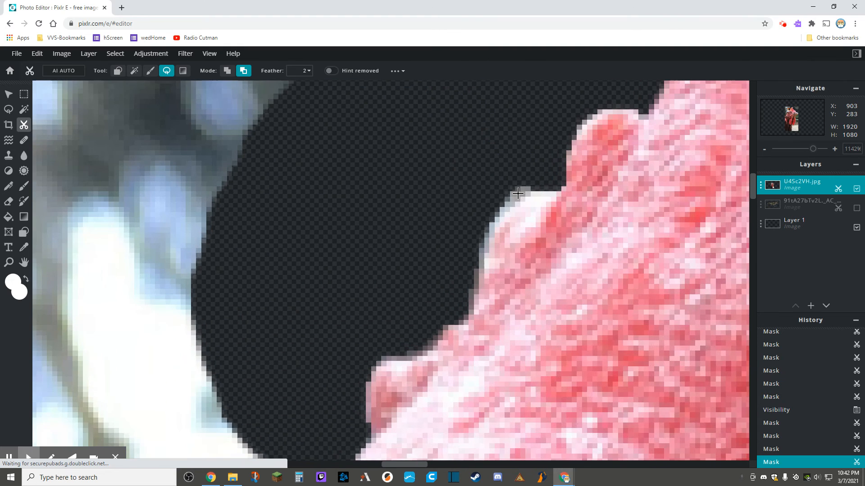
pyautogui.scroll(-4, 518, 194)
pyautogui.moveTo(528, 195)
pyautogui.mouseDown()
pyautogui.moveTo(493, 227)
pyautogui.moveTo(479, 209)
pyautogui.moveTo(496, 184)
pyautogui.moveTo(527, 195)
pyautogui.mouseUp()
pyautogui.scroll(-2, 569, 220)
pyautogui.scroll(-4, 569, 220)
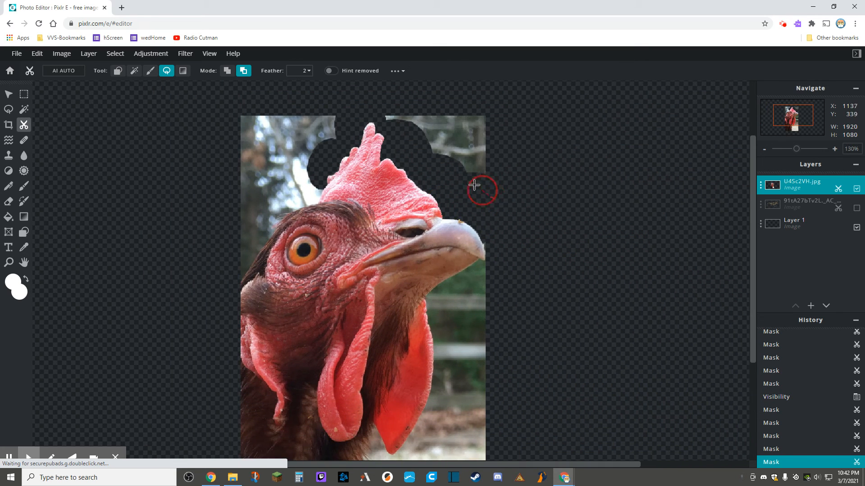
# Remove the leftover background patches above the beak with the Lasso mask and show the dinosaur layer again.
pyautogui.moveTo(475, 185)
pyautogui.mouseDown()
pyautogui.moveTo(378, 117)
pyautogui.moveTo(391, 103)
pyautogui.moveTo(437, 97)
pyautogui.moveTo(503, 103)
pyautogui.moveTo(513, 159)
pyautogui.moveTo(489, 192)
pyautogui.mouseUp()
pyautogui.scroll(-3, 548, 214)
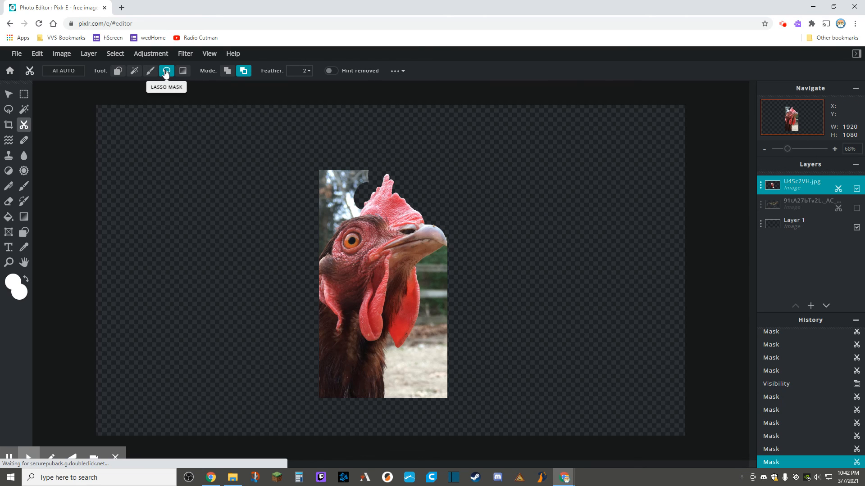
pyautogui.click(856, 208)
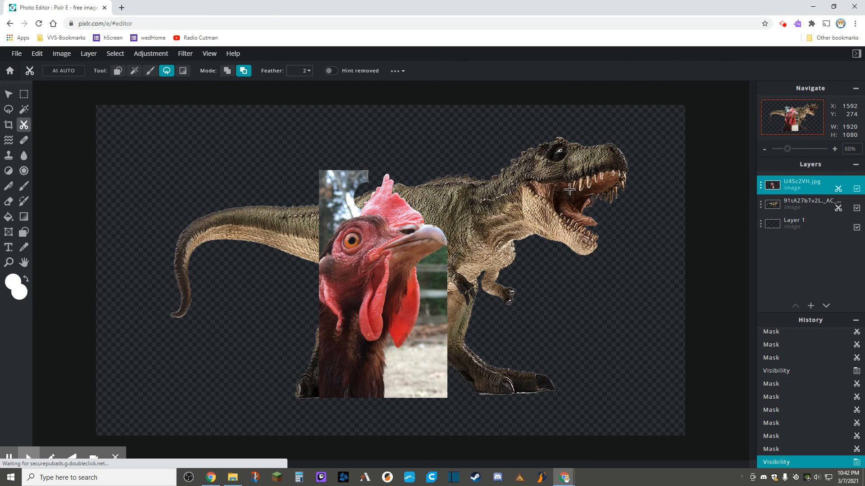
# Switch to the Magic mask for the rooster layer.
pyautogui.click(135, 73)
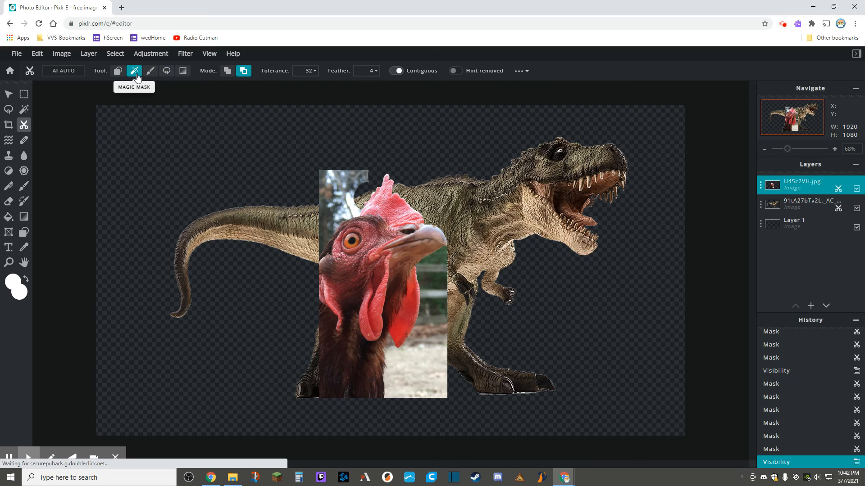